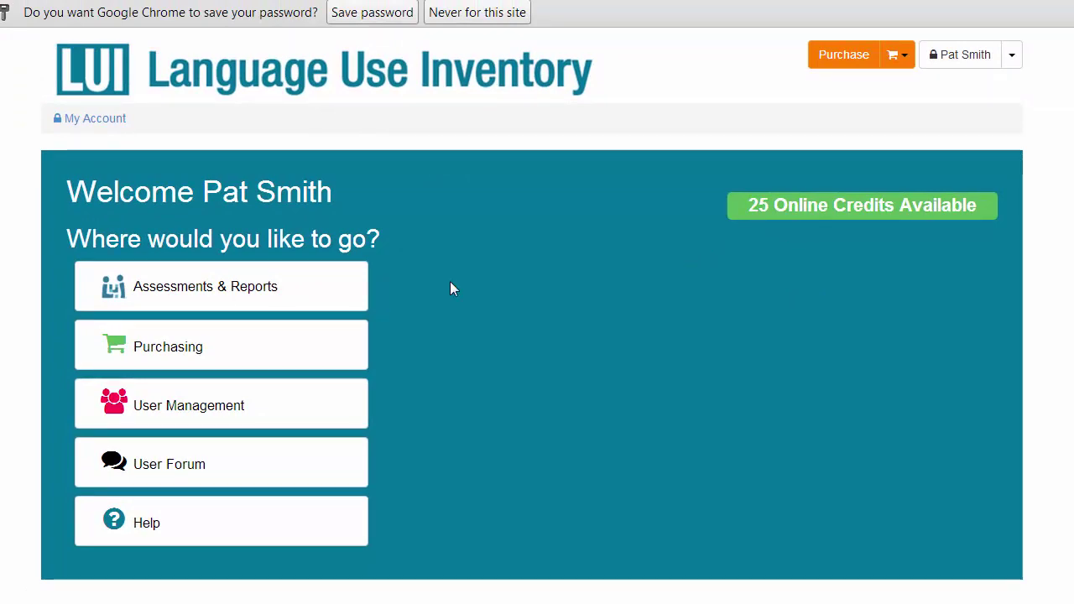
# Start a new assessment from the assessments and reports area and enter the child's ID number
pyautogui.click(331, 290)
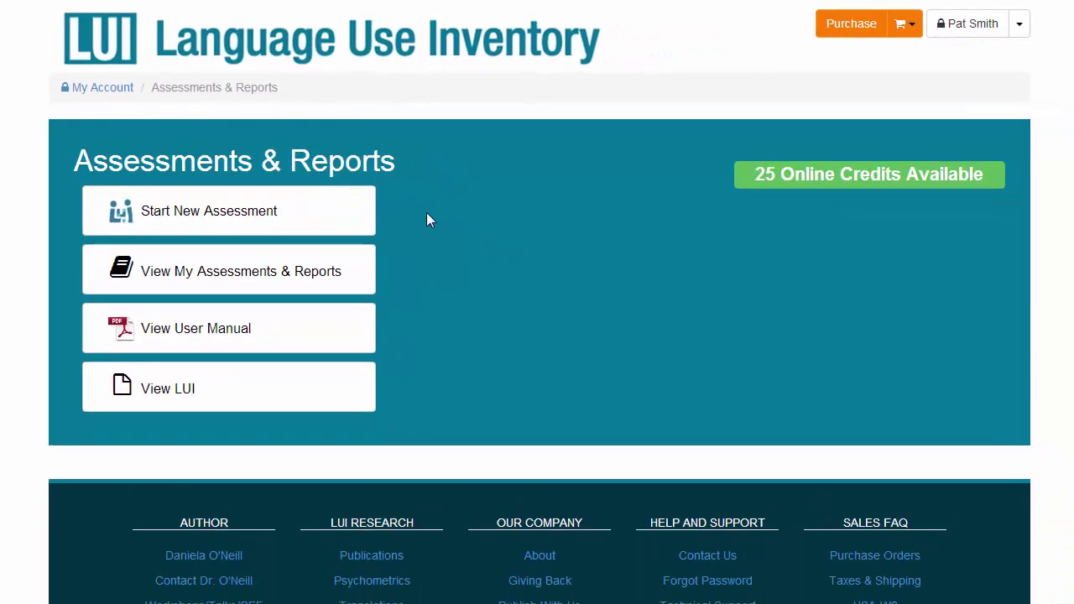
pyautogui.click(348, 210)
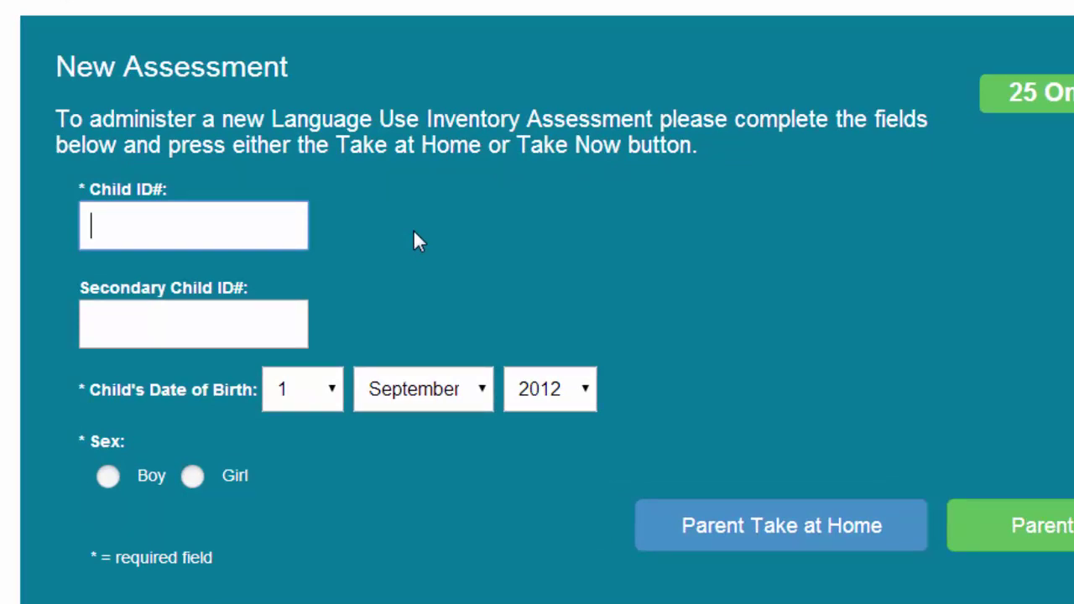
pyautogui.write('87654')
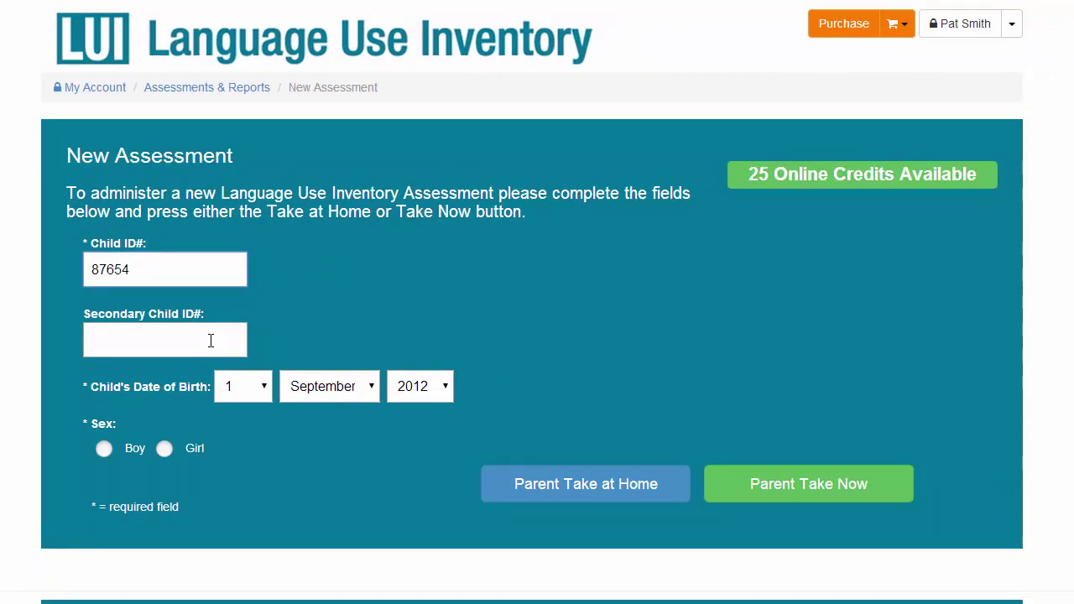
# Set the day and month of the child's date of birth and choose Boy as the sex for the new assessment
pyautogui.click(266, 388)
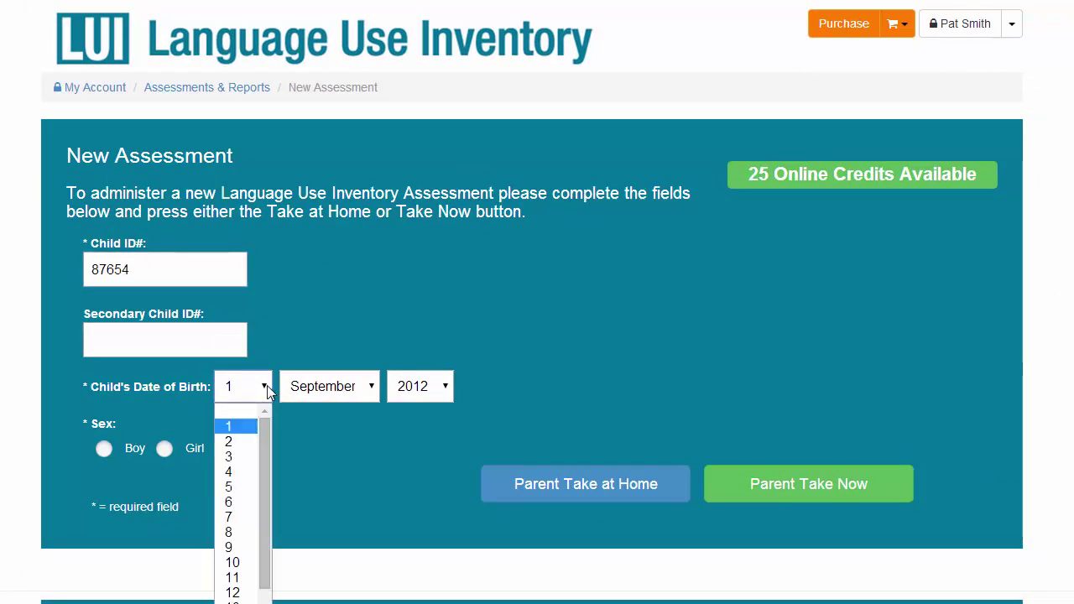
pyautogui.click(233, 603)
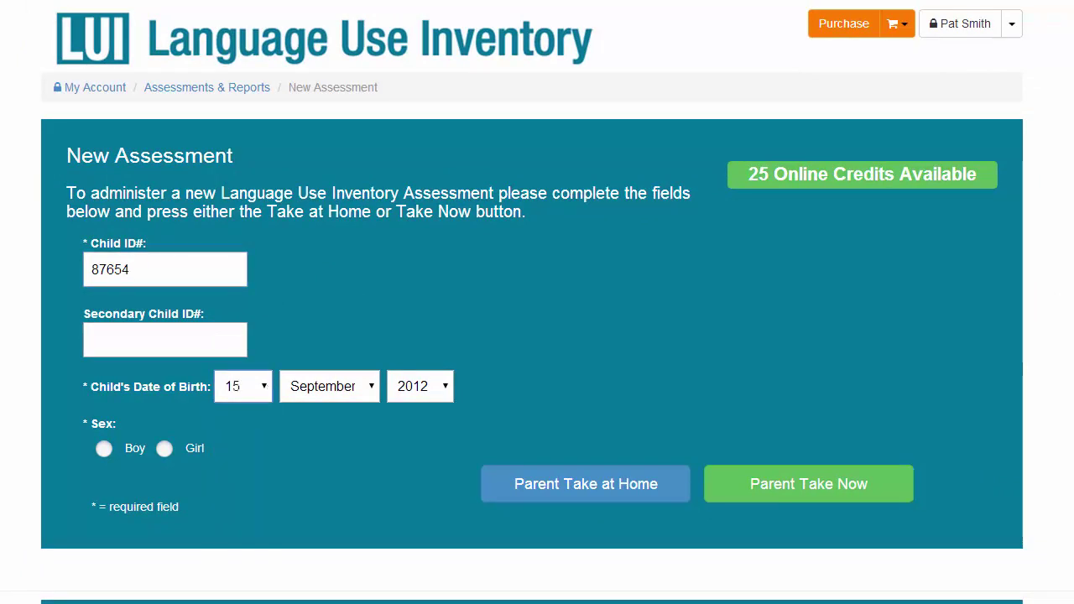
pyautogui.click(367, 398)
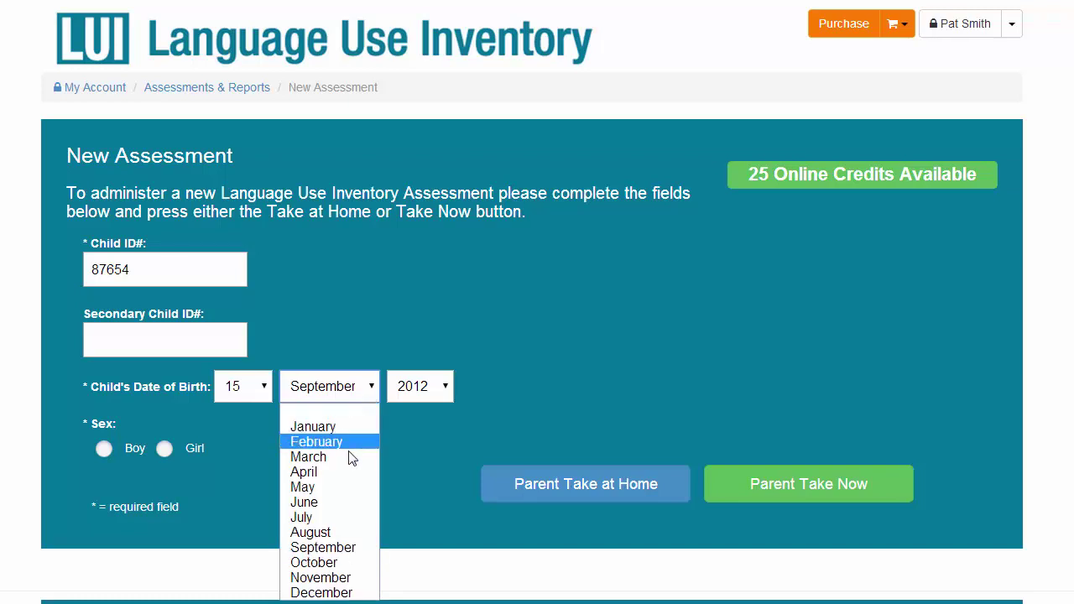
pyautogui.click(343, 502)
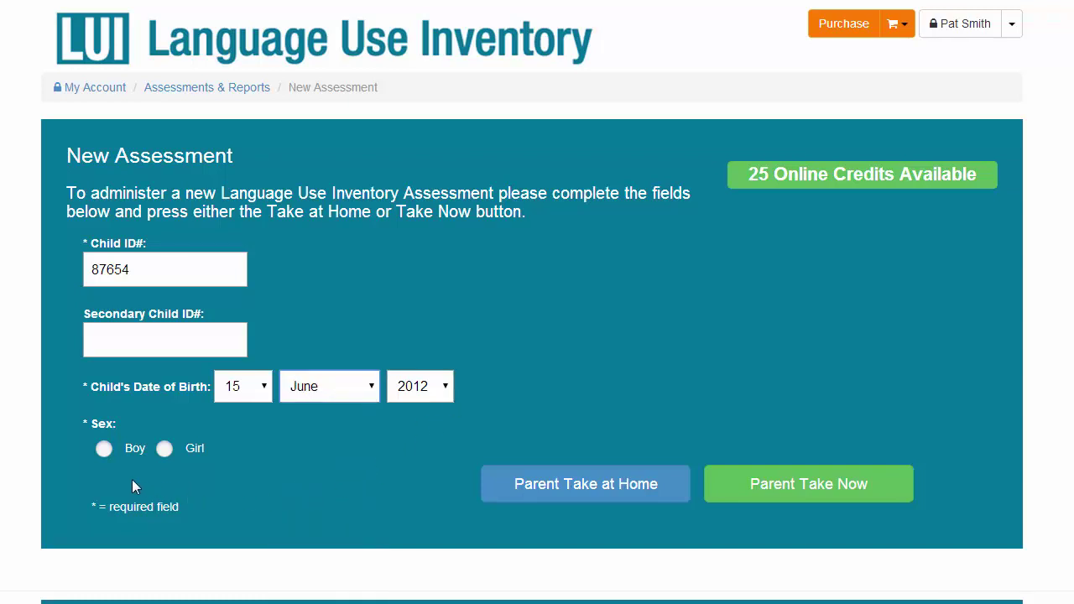
pyautogui.click(104, 448)
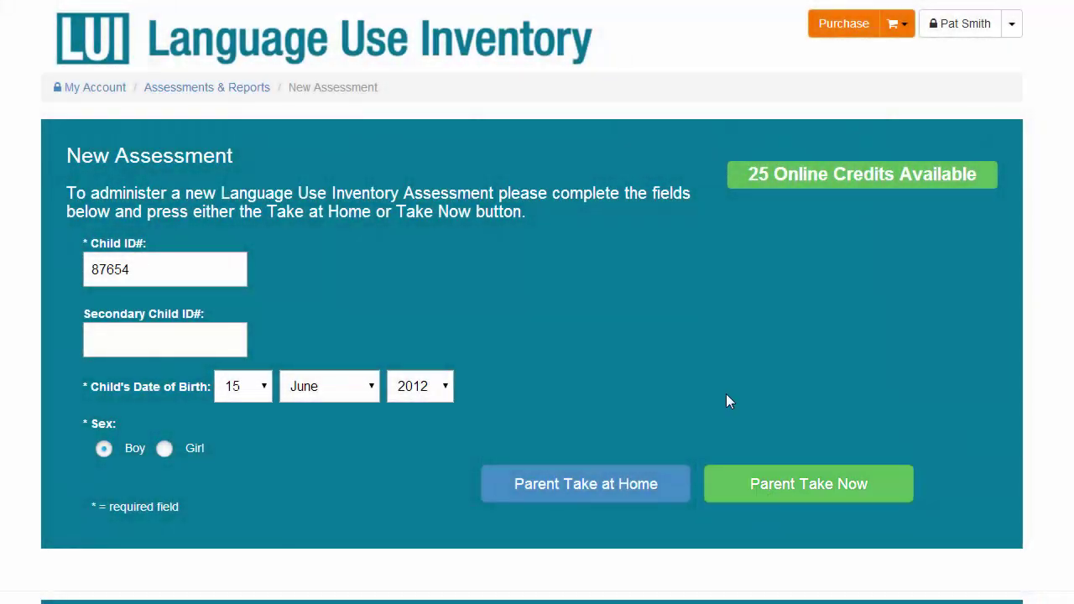
# Open the Parent Take at Home email request and send it with its default subject and message
pyautogui.click(673, 500)
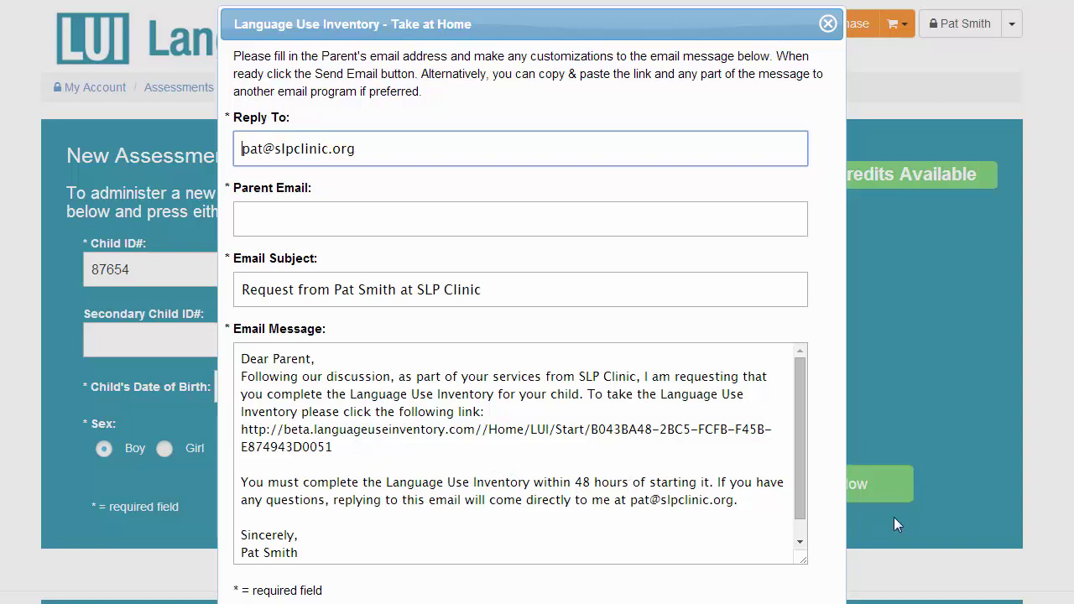
pyautogui.scroll(-1, 856, 486)
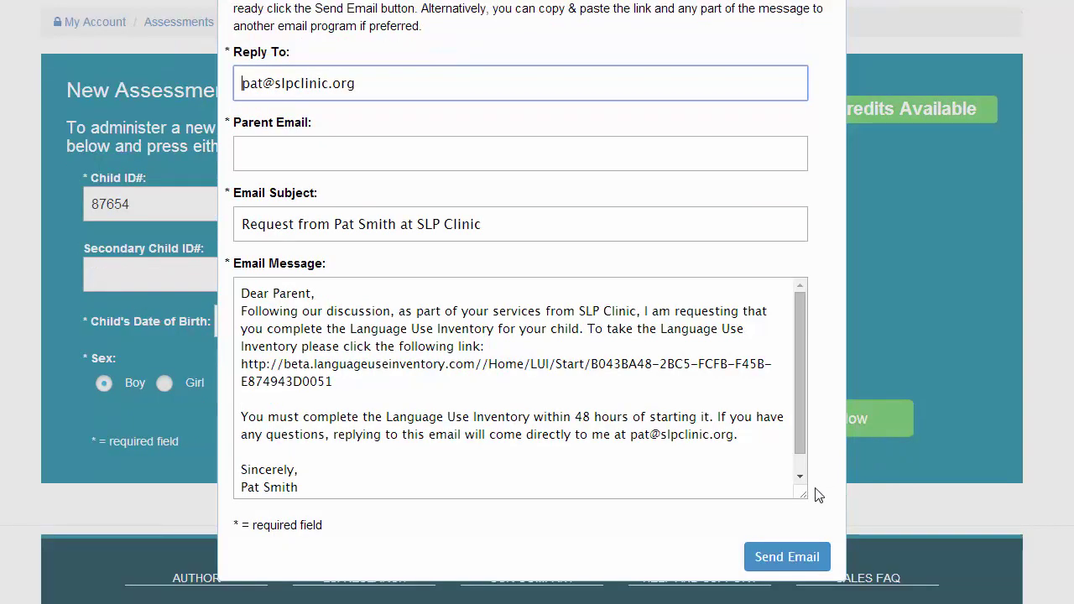
pyautogui.click(786, 557)
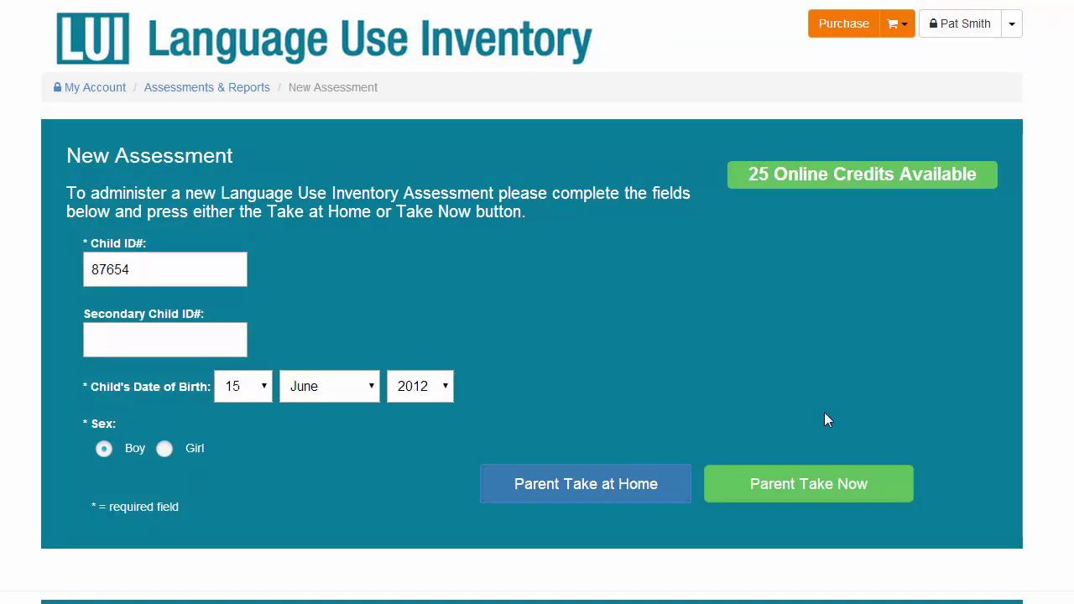
# Launch the questionnaire with the Parent Take Now option and set the day and month of the child's date of birth
pyautogui.click(834, 486)
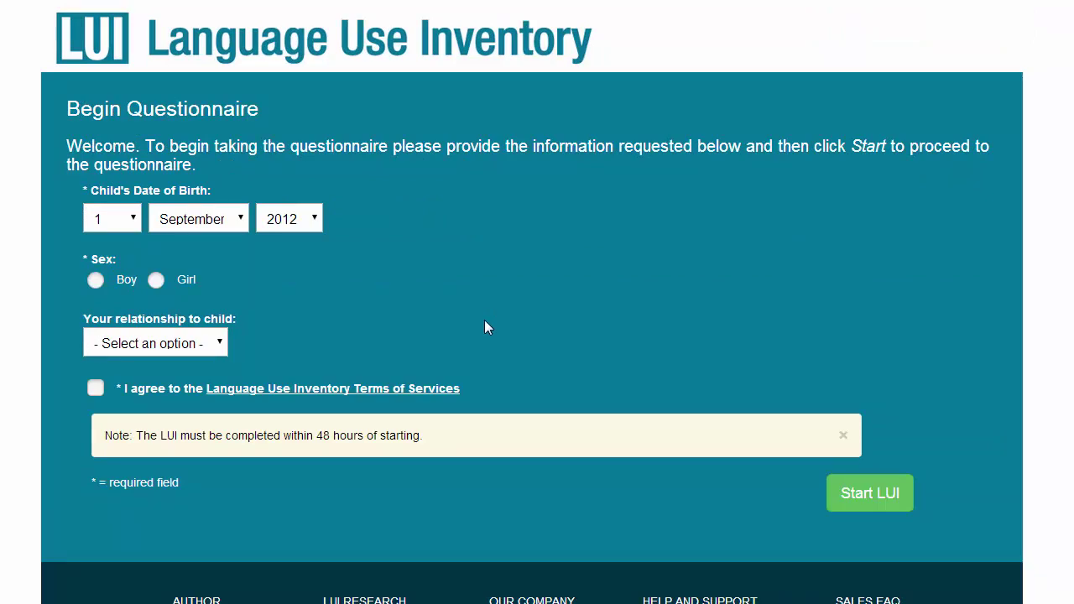
pyautogui.click(134, 221)
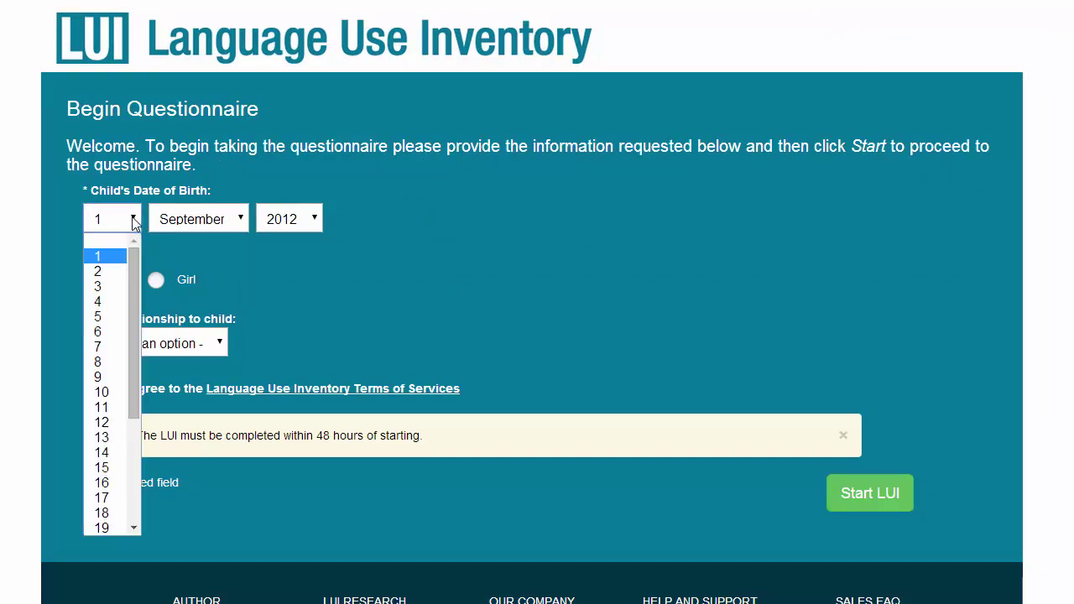
pyautogui.click(102, 468)
pyautogui.click(233, 220)
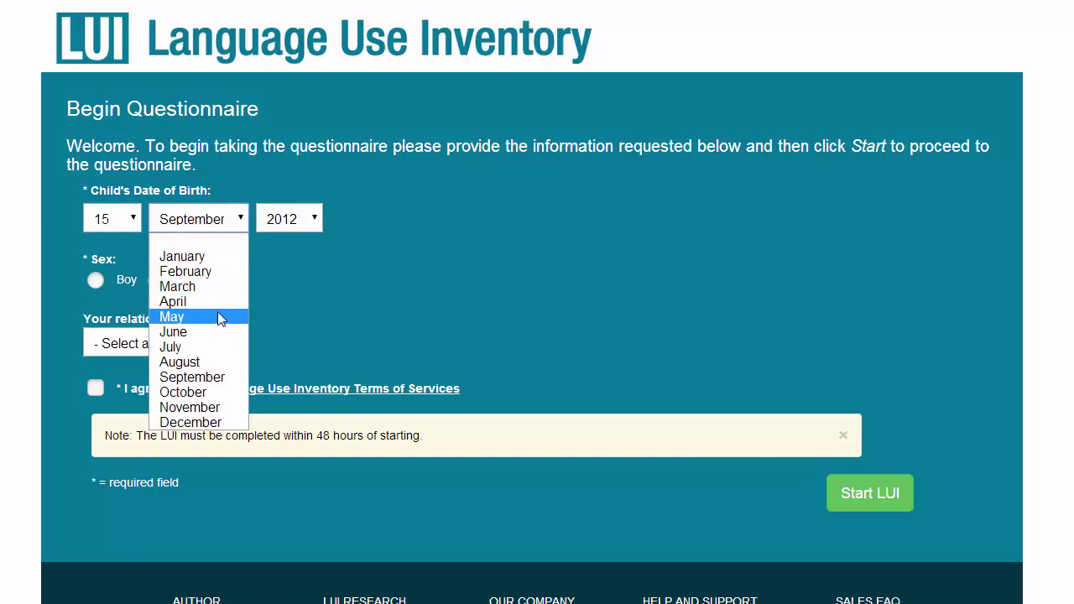
pyautogui.click(215, 328)
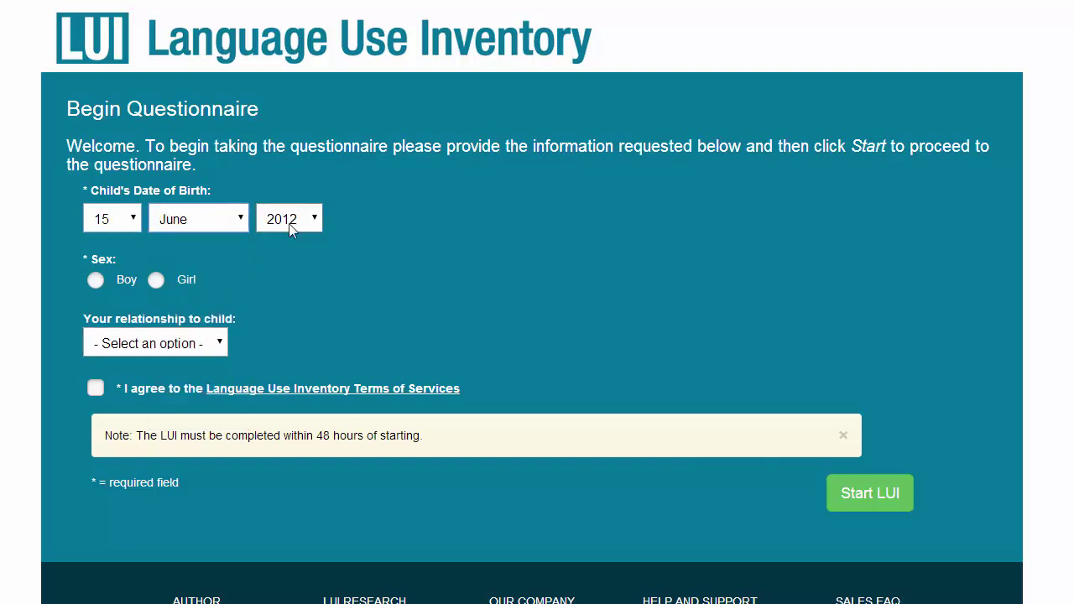
# Set the sex to Boy and the relationship to Mother, agree to the Terms of Services, and start the LUI
pyautogui.click(96, 280)
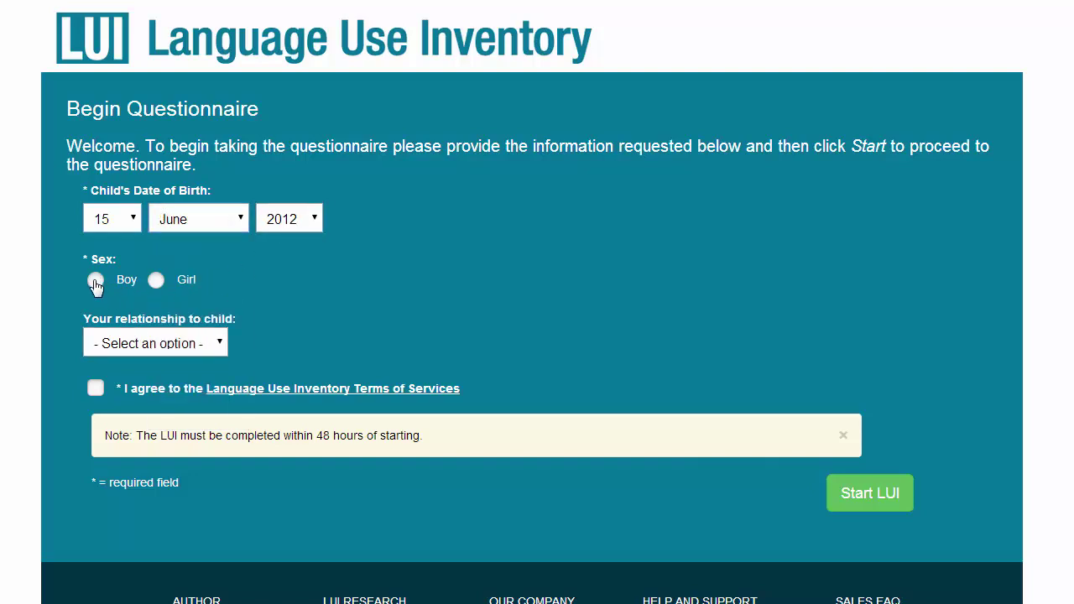
pyautogui.click(217, 347)
pyautogui.click(180, 376)
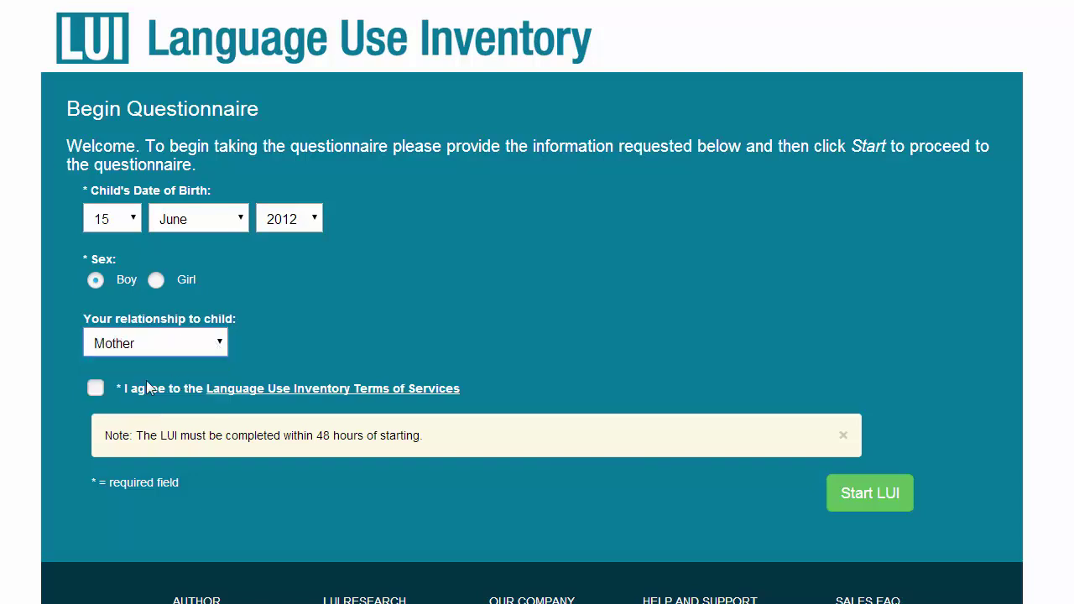
pyautogui.click(95, 388)
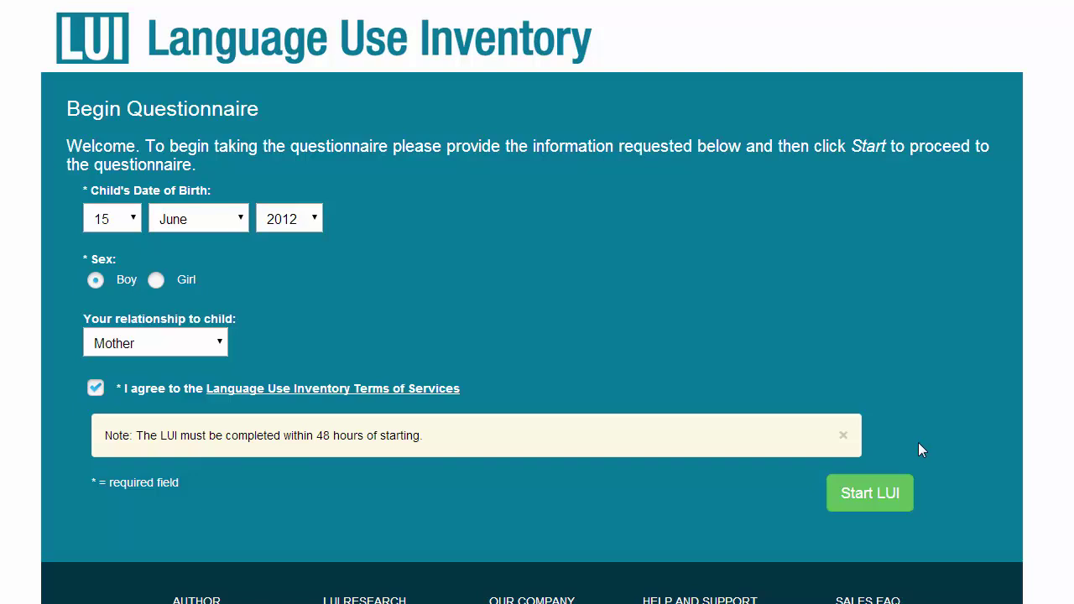
pyautogui.click(887, 494)
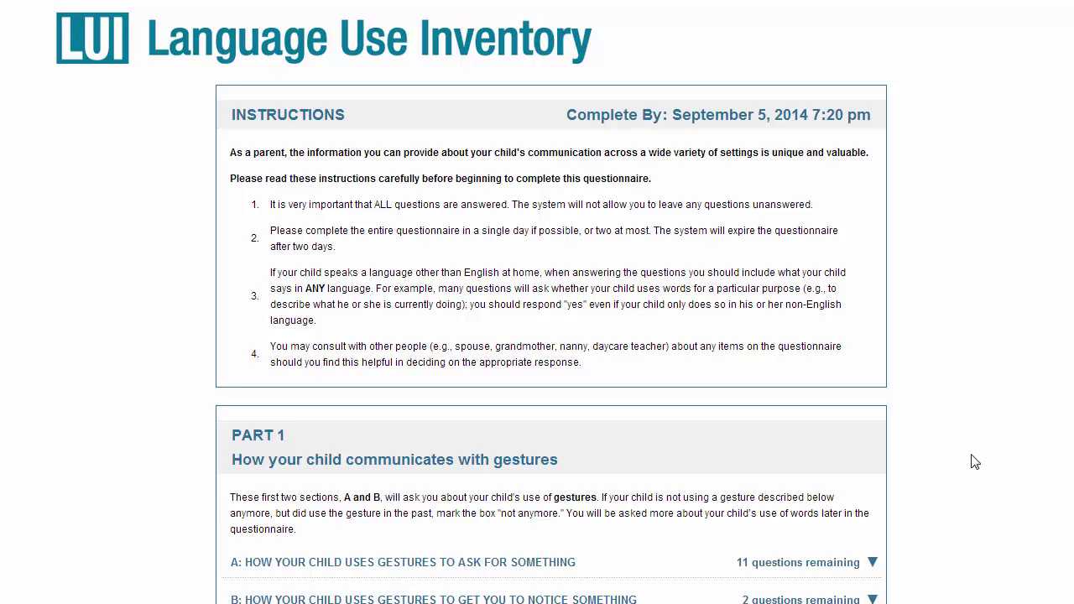
# Expand Part 1 section A on using gestures to ask for something and answer Often to all 11 questions
pyautogui.scroll(-2, 975, 463)
pyautogui.scroll(-2, 973, 459)
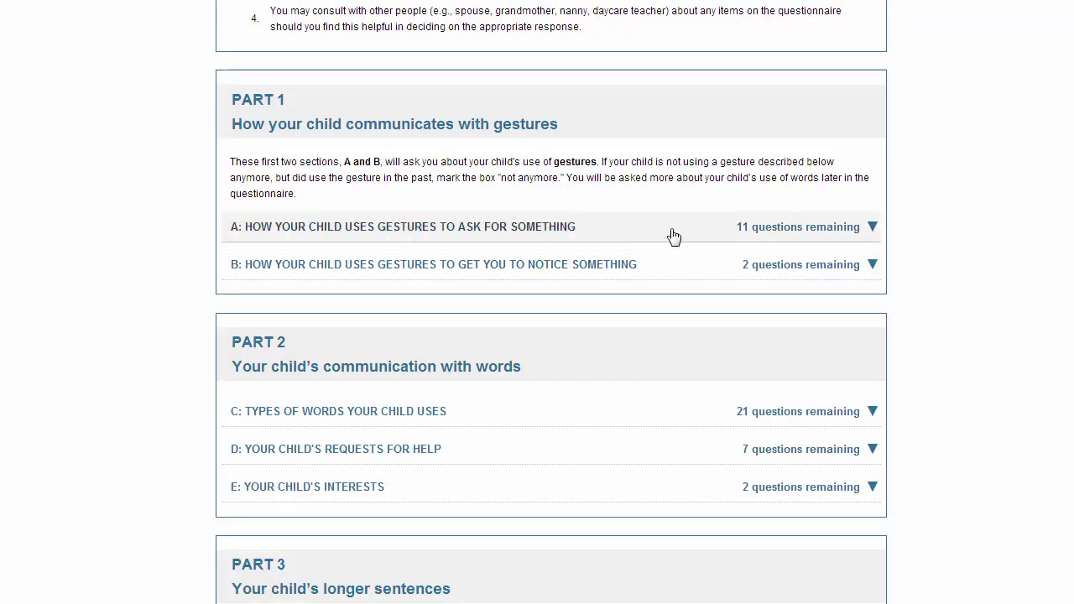
pyautogui.click(871, 229)
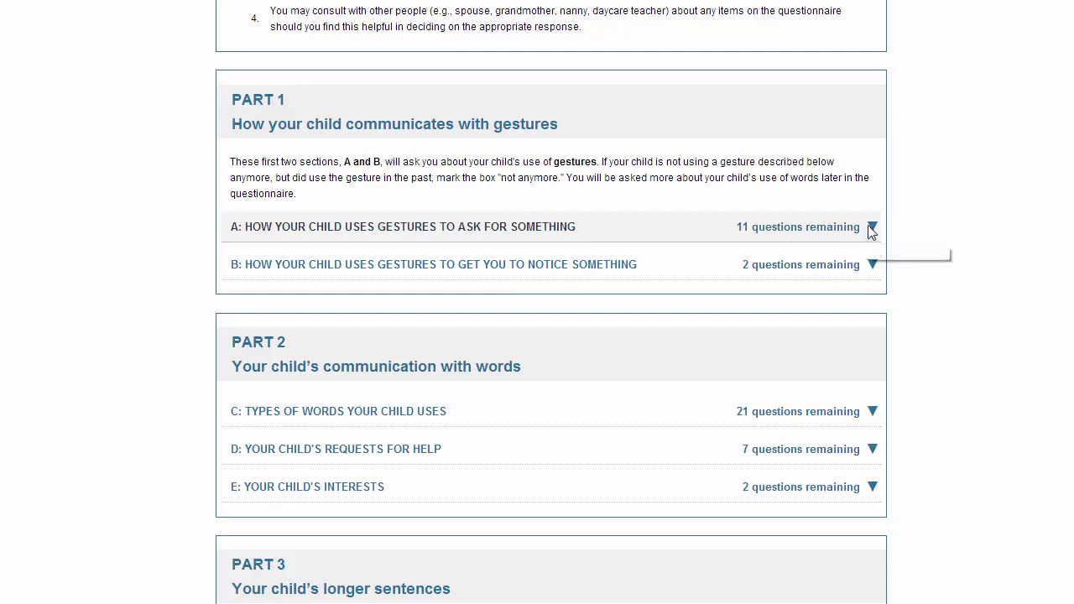
pyautogui.scroll(-1, 839, 232)
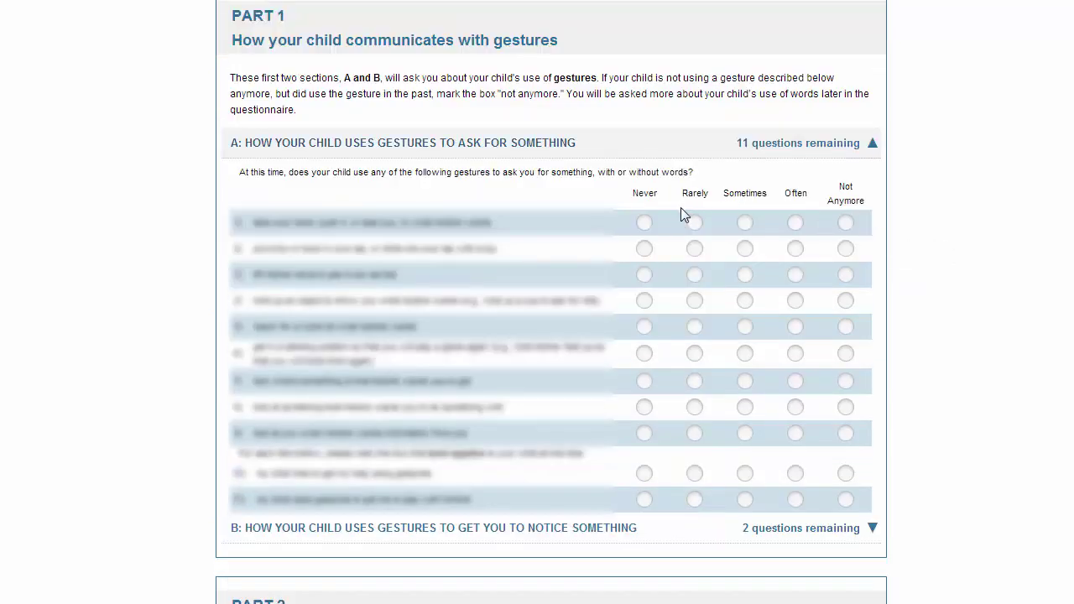
pyautogui.click(795, 224)
pyautogui.click(794, 250)
pyautogui.click(795, 275)
pyautogui.click(795, 300)
pyautogui.click(795, 327)
pyautogui.click(795, 354)
pyautogui.click(796, 382)
pyautogui.click(795, 408)
pyautogui.click(795, 434)
pyautogui.click(796, 475)
pyautogui.click(796, 501)
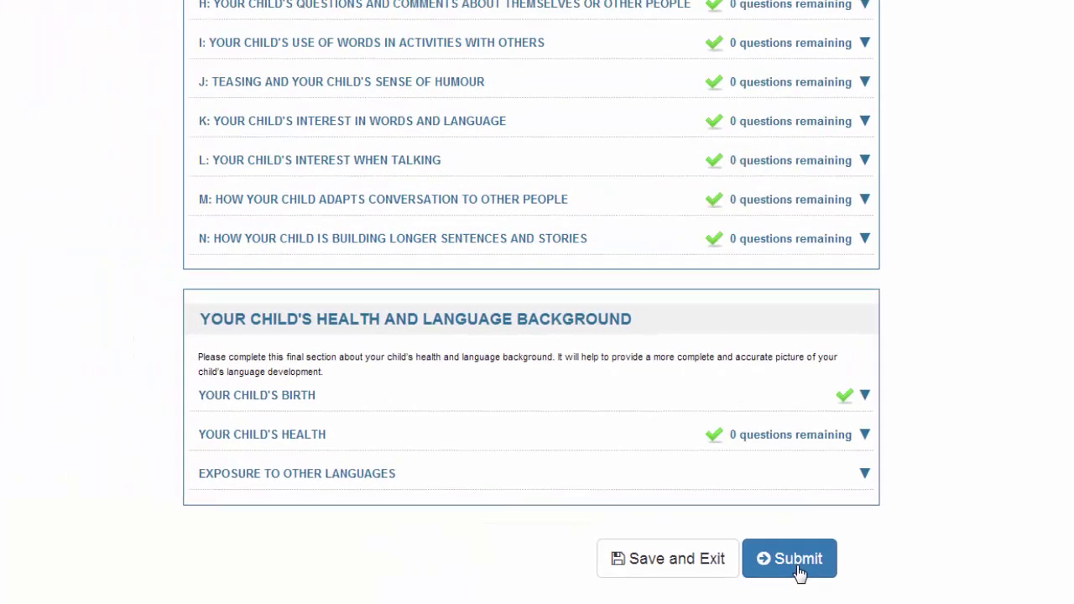
# Submit the completed Language Use Inventory questionnaire
pyautogui.click(808, 569)
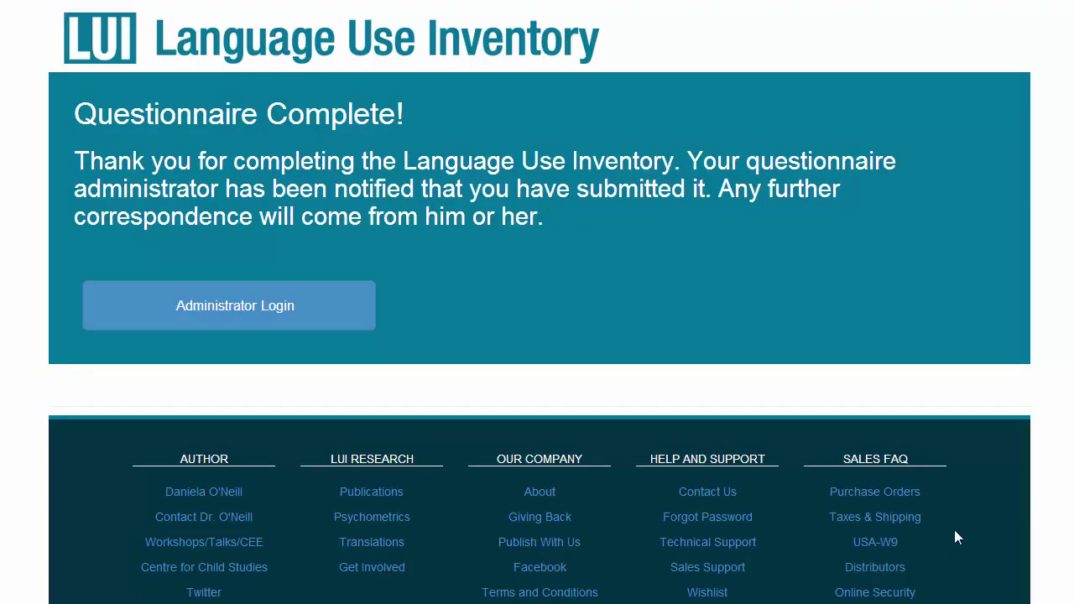